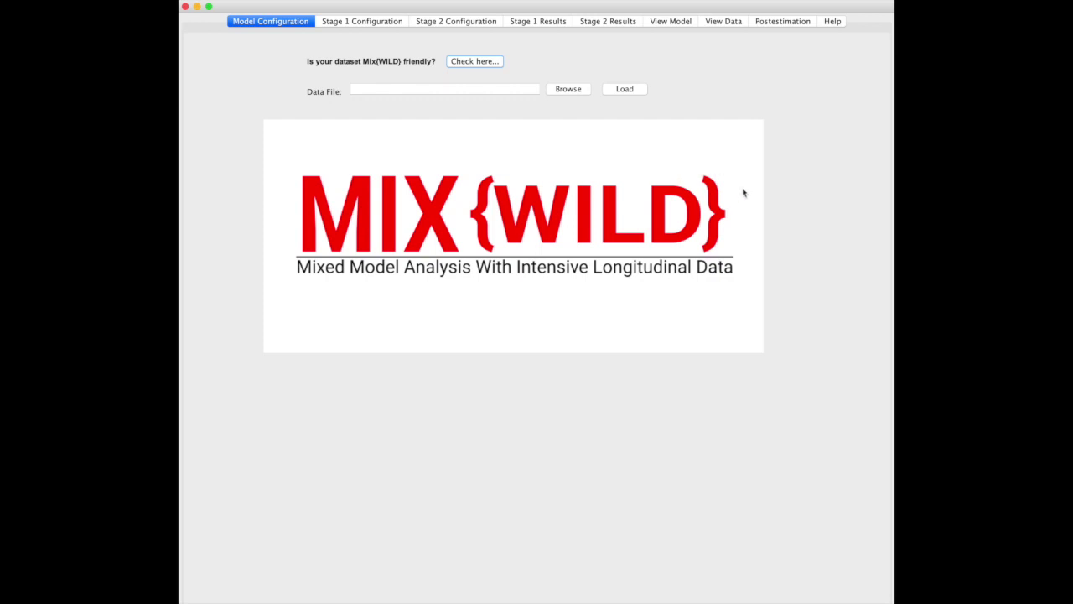
Step: Download the MixWILD example dataset from the Help resources, then return to Model Configuration
left_click(837, 23)
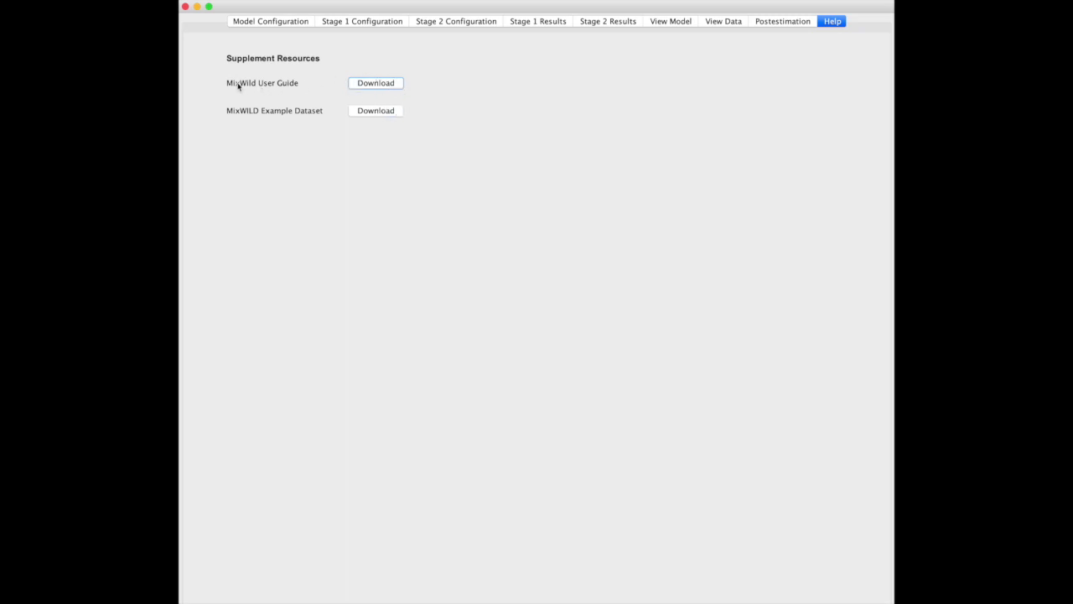
left_click(369, 112)
left_click(262, 23)
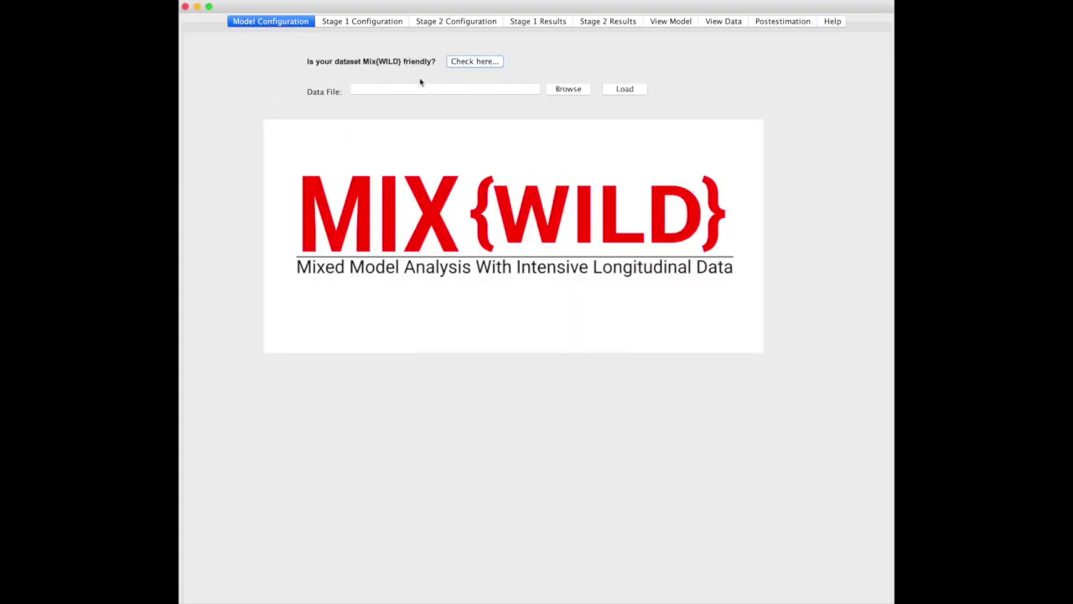
Step: Show the MixWILD-friendly dataset requirements: .csv file, numeric missing codes, ID-sorted data, column names first
left_click(457, 64)
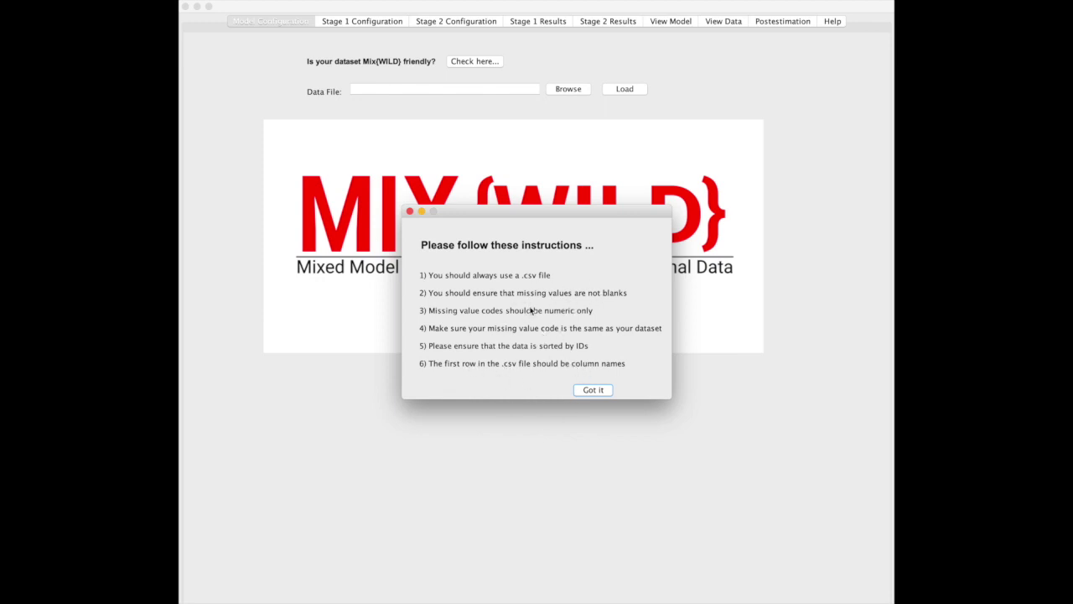
Step: Load Mixwild_example_data.csv as the data file
left_click(590, 392)
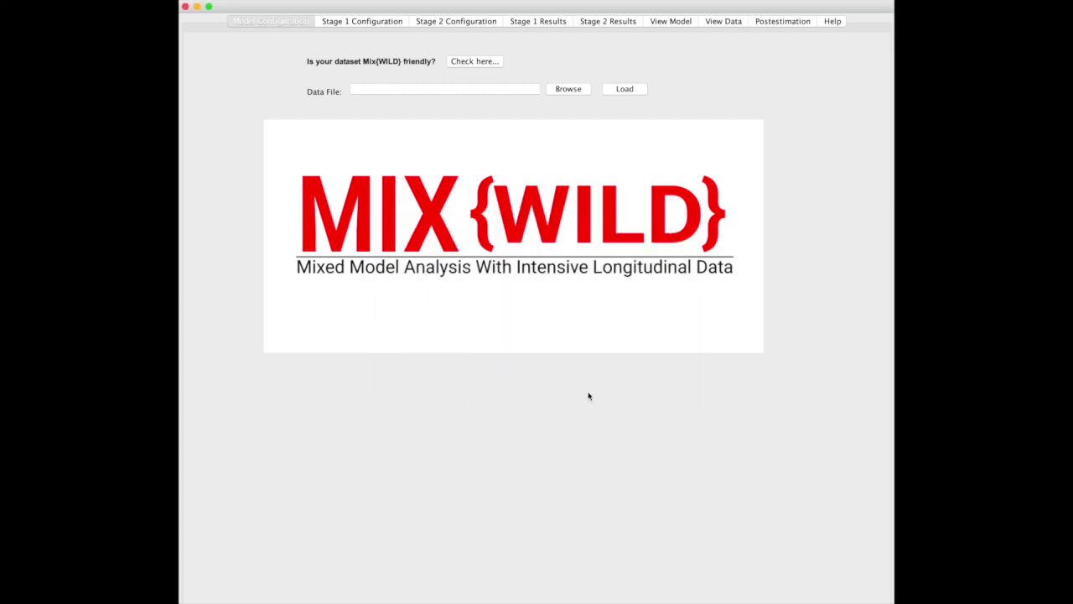
left_click(566, 90)
scroll(491, 268, "down", 5)
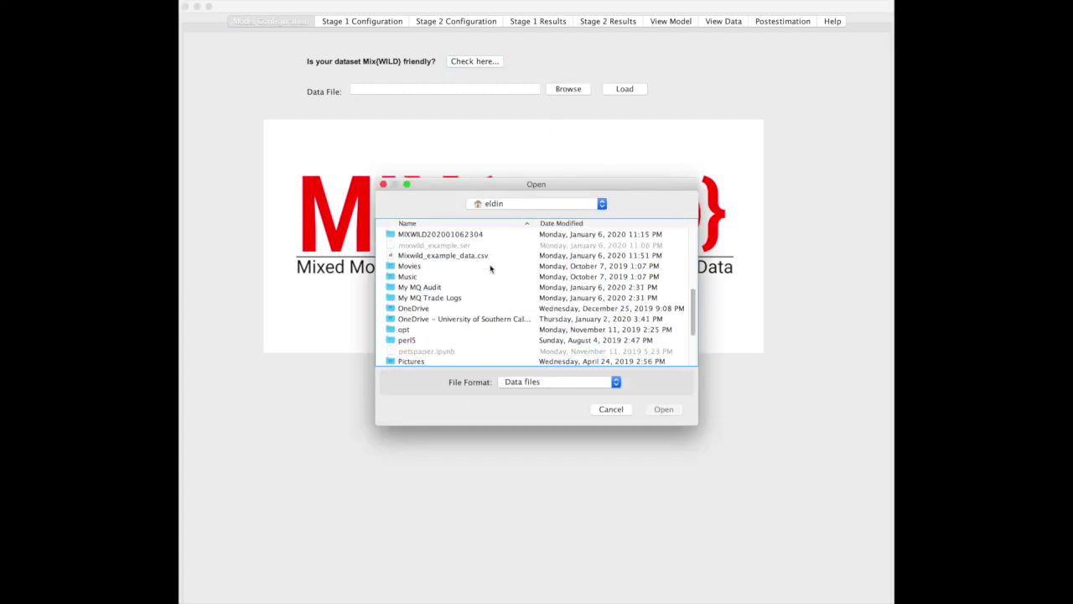
scroll(490, 268, "down", 1)
double_click(483, 244)
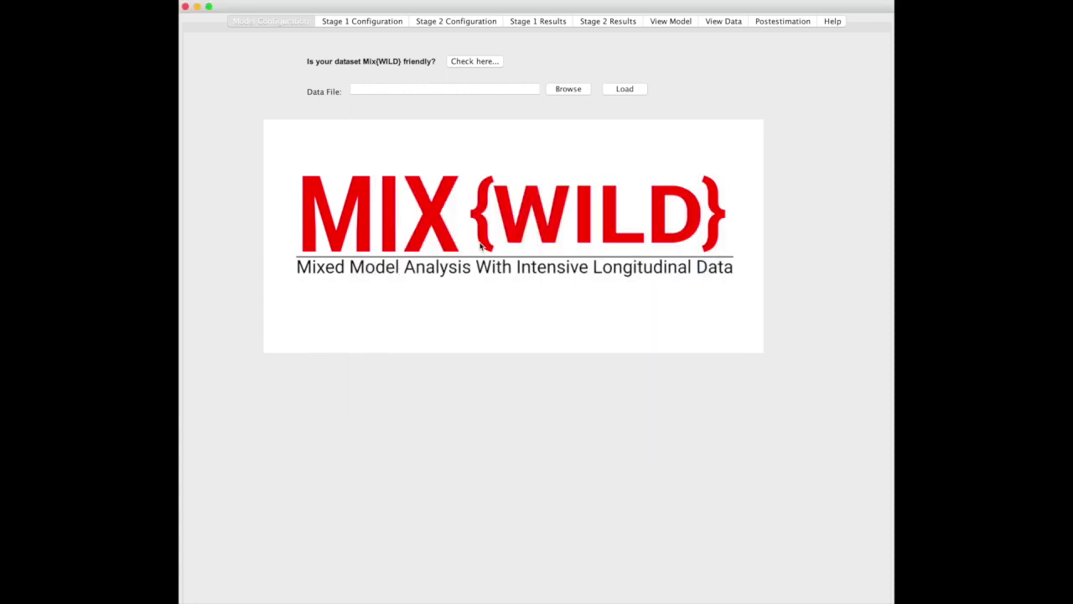
left_click(625, 89)
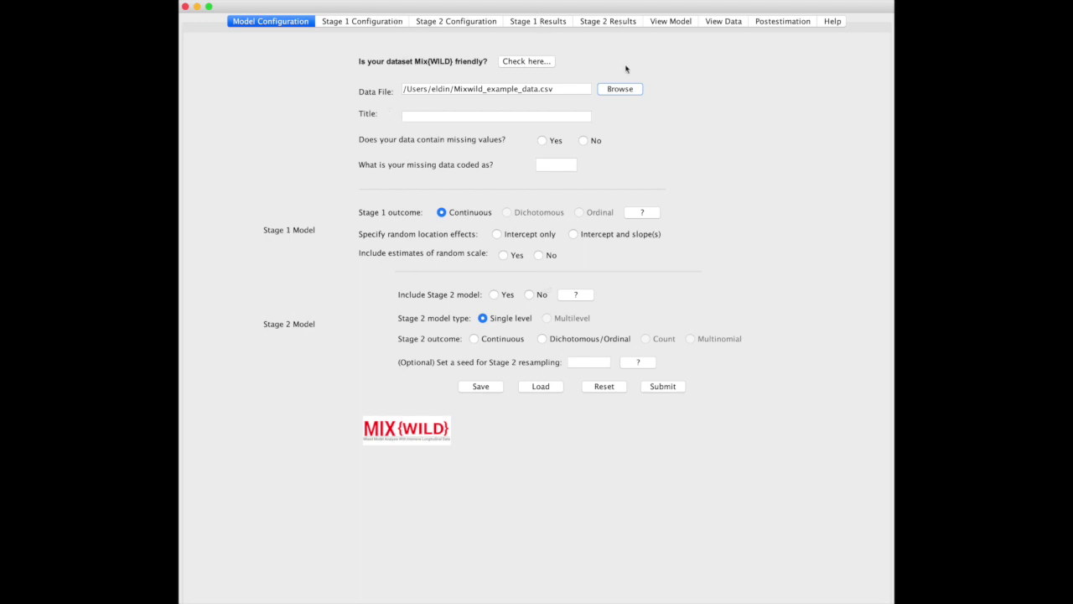
Step: Review the imported data table, then declare that the data has missing values coded -999
left_click(719, 27)
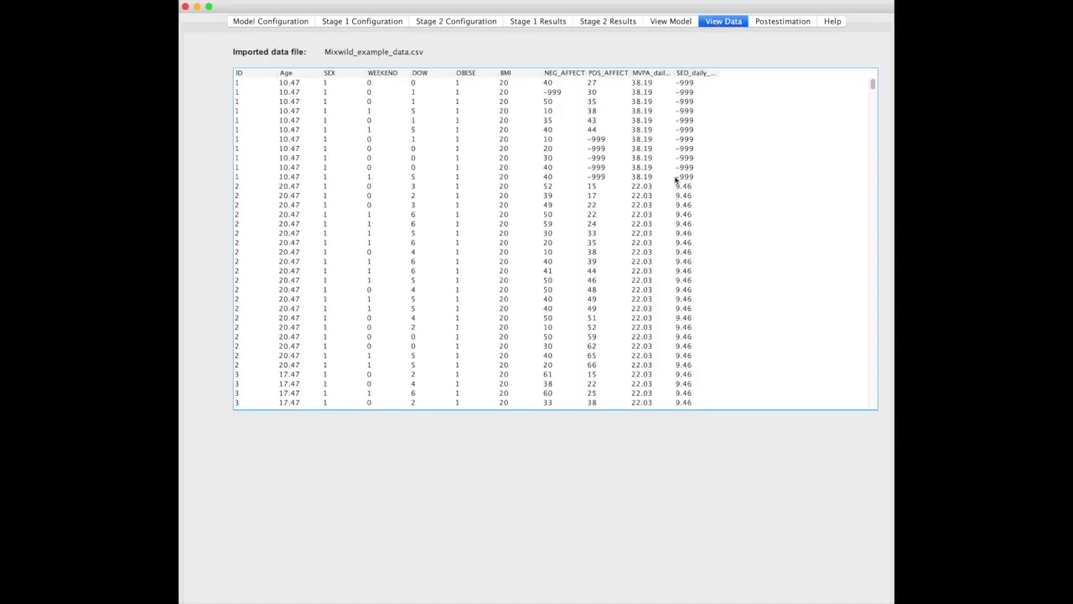
scroll(678, 177, "down", 5)
scroll(677, 177, "up", 5)
left_click(300, 22)
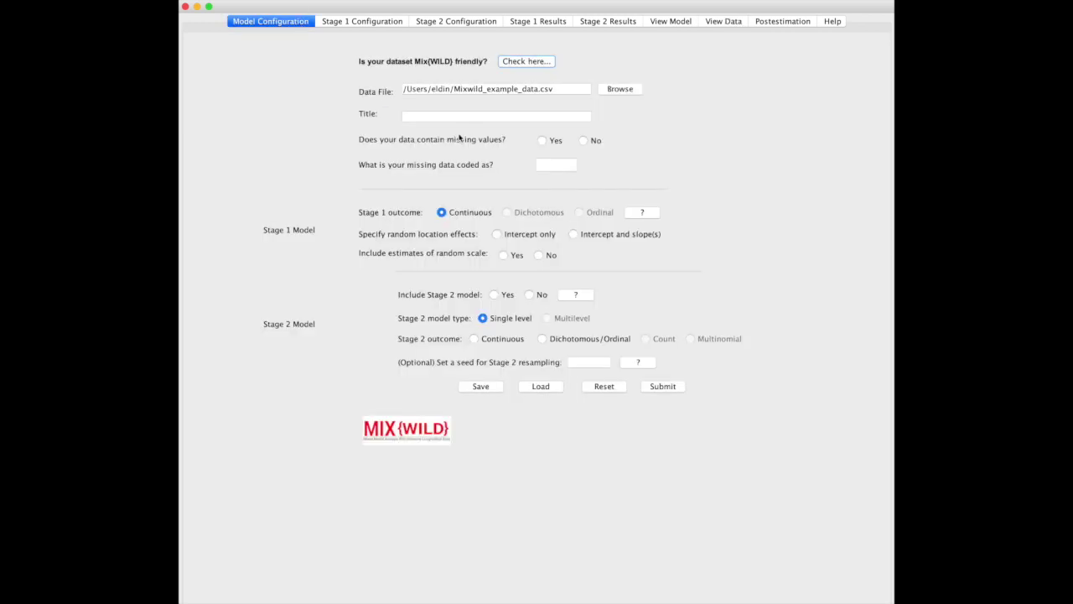
left_click(542, 141)
Step: Title the model 'A simple multilevel model' and keep the Stage 1 outcome continuous
left_click(486, 116)
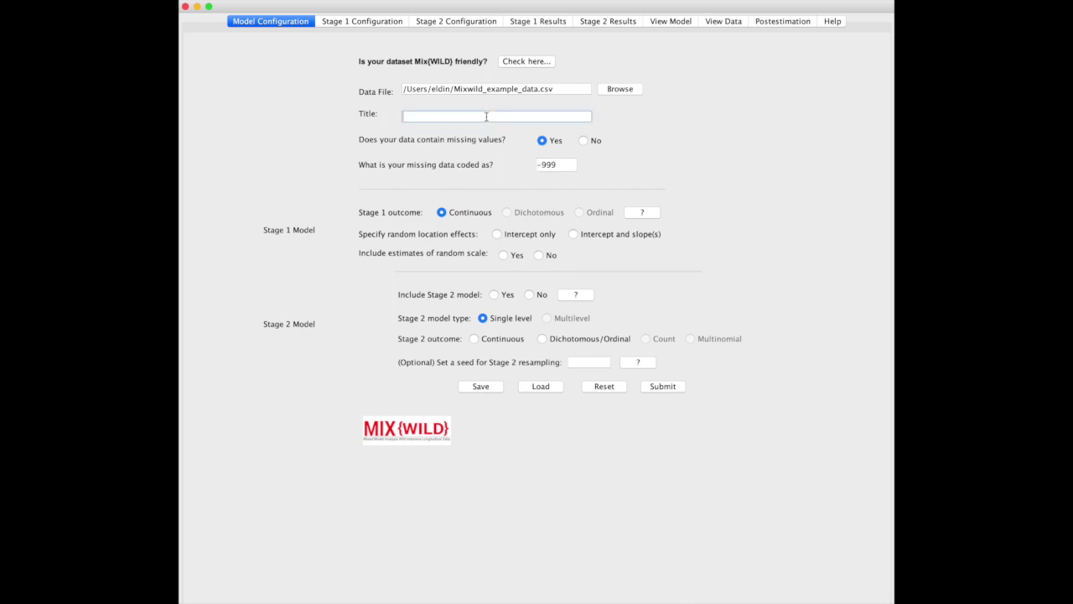
type("A simple multilevel model")
left_click(723, 21)
scroll(599, 206, "down", 3)
scroll(591, 218, "up", 3)
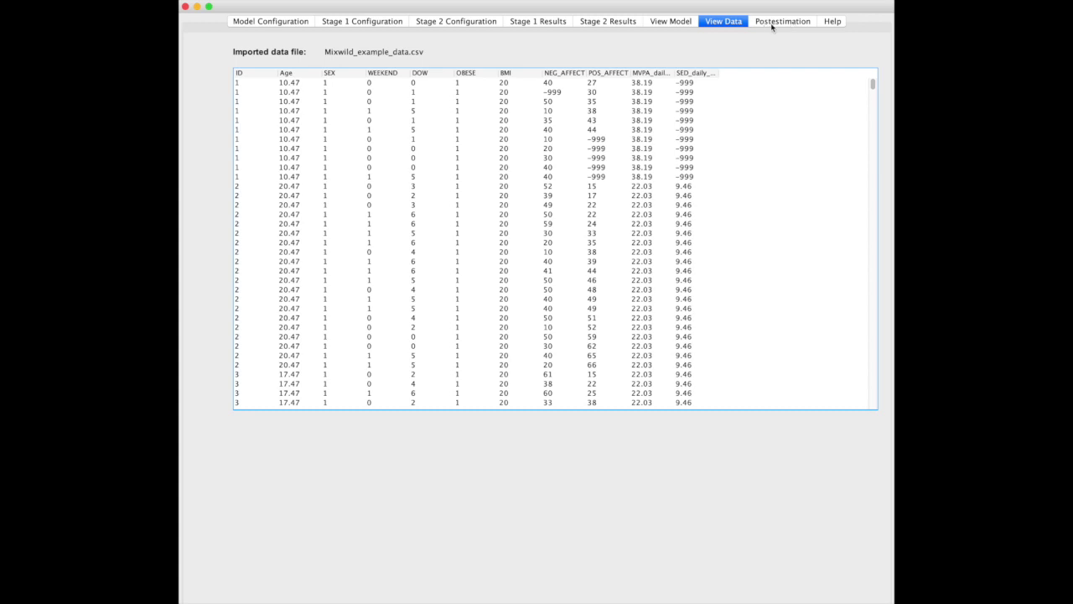
left_click(279, 22)
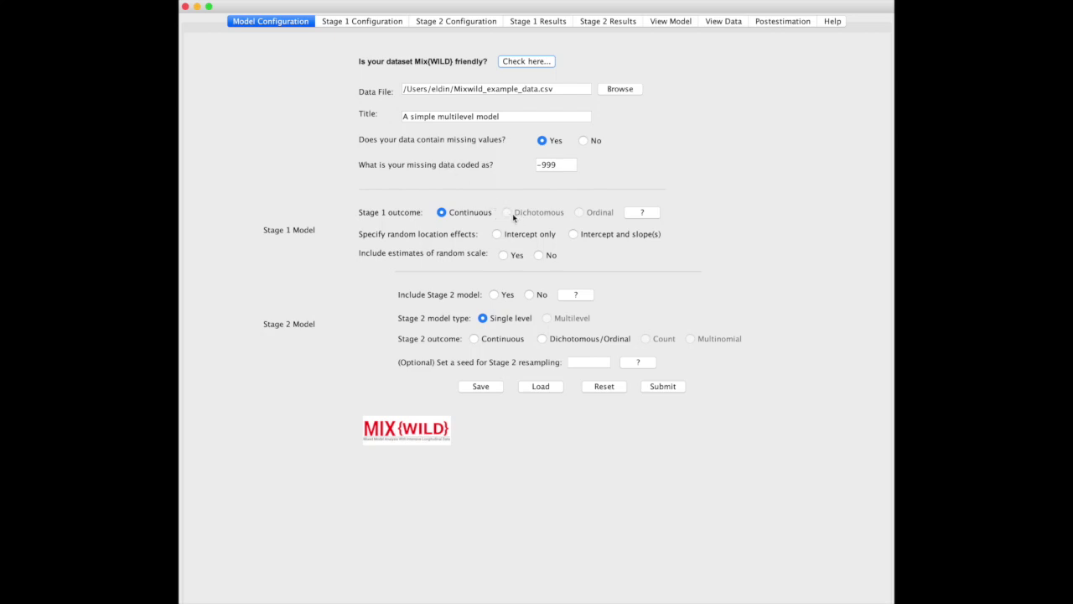
left_click(442, 214)
Step: Use intercept-only random location effects and leave out random scale estimates
left_click(519, 239)
left_click(539, 256)
Step: Set 'Include Stage 2 model' to No
left_click(529, 295)
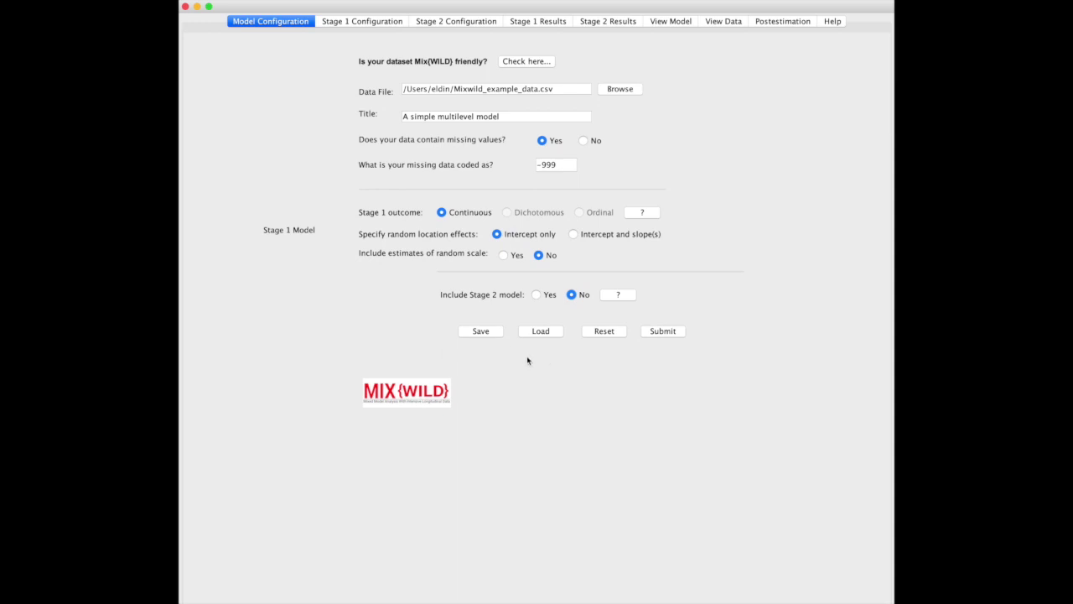
Step: Submit the model configuration and look back over the greyed-out settings
left_click(652, 333)
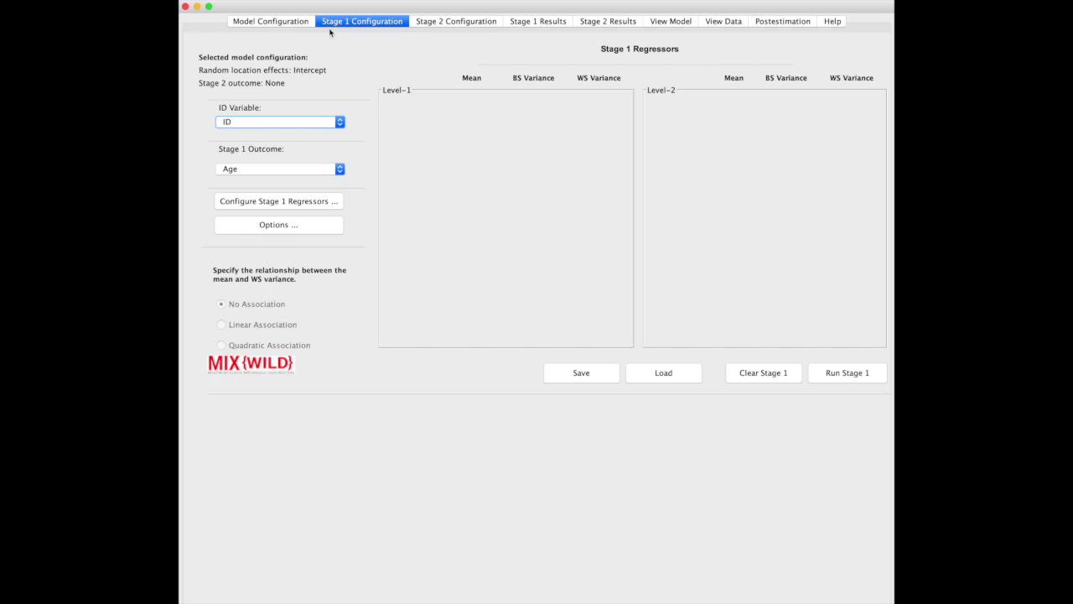
left_click(295, 21)
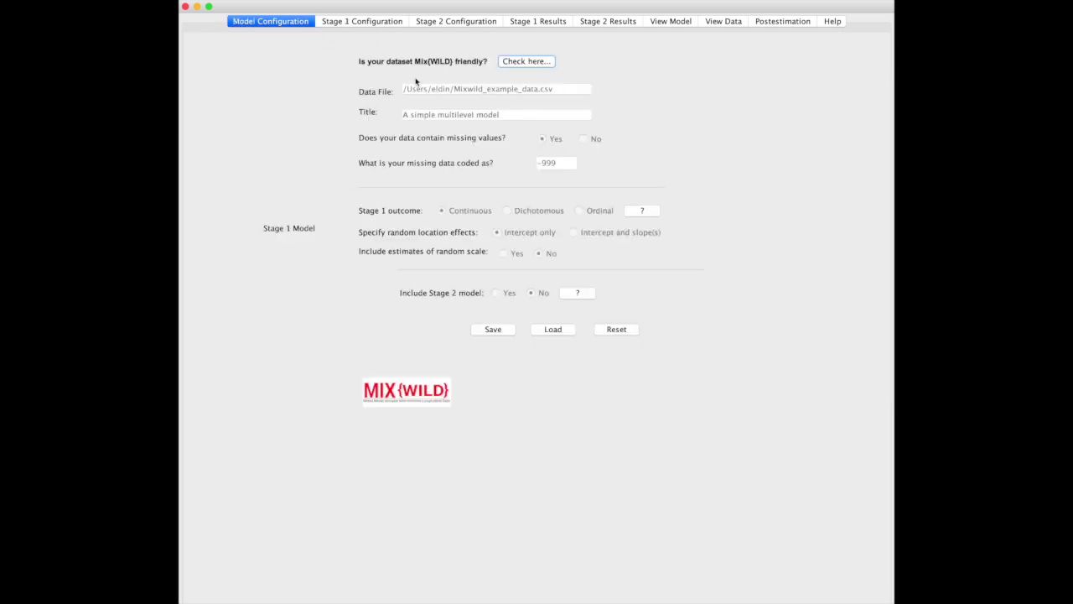
Step: In Stage 1 Configuration, keep ID as the ID variable
left_click(351, 25)
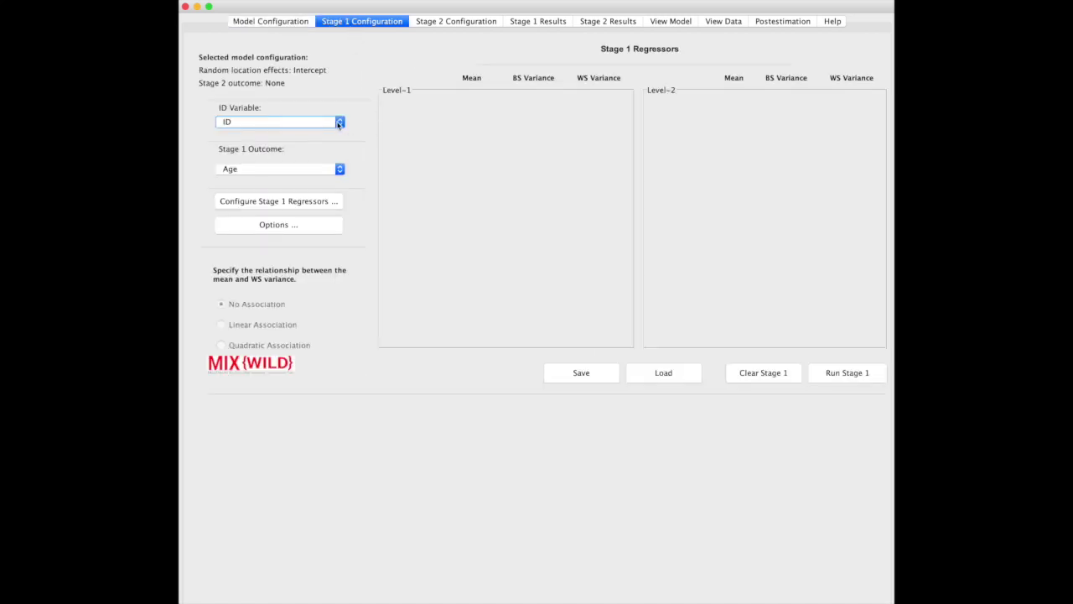
left_click(337, 122)
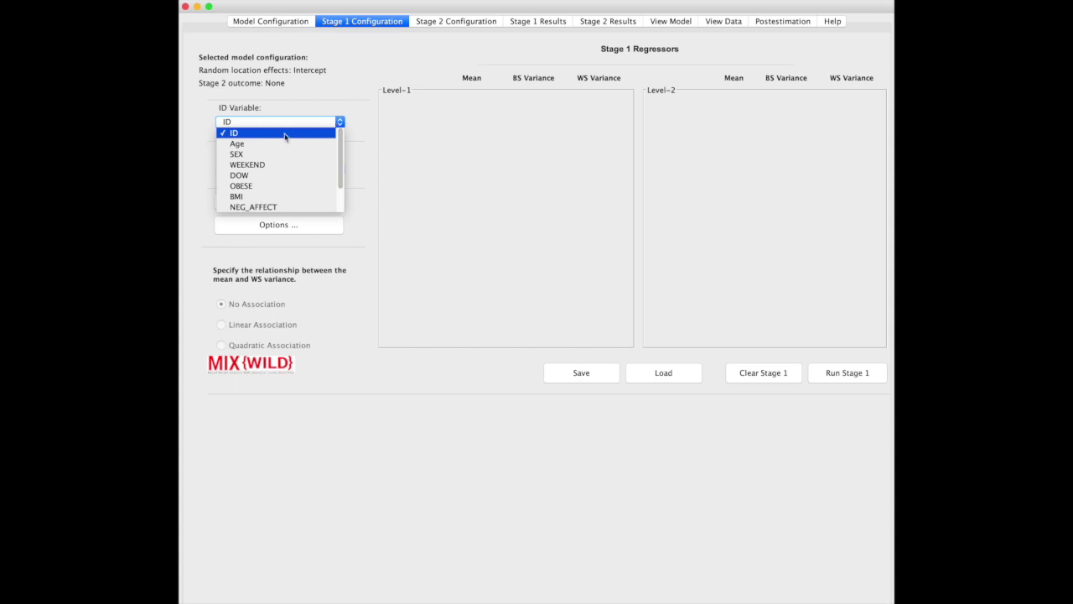
scroll(292, 145, "down", 3)
scroll(292, 145, "up", 3)
left_click(279, 128)
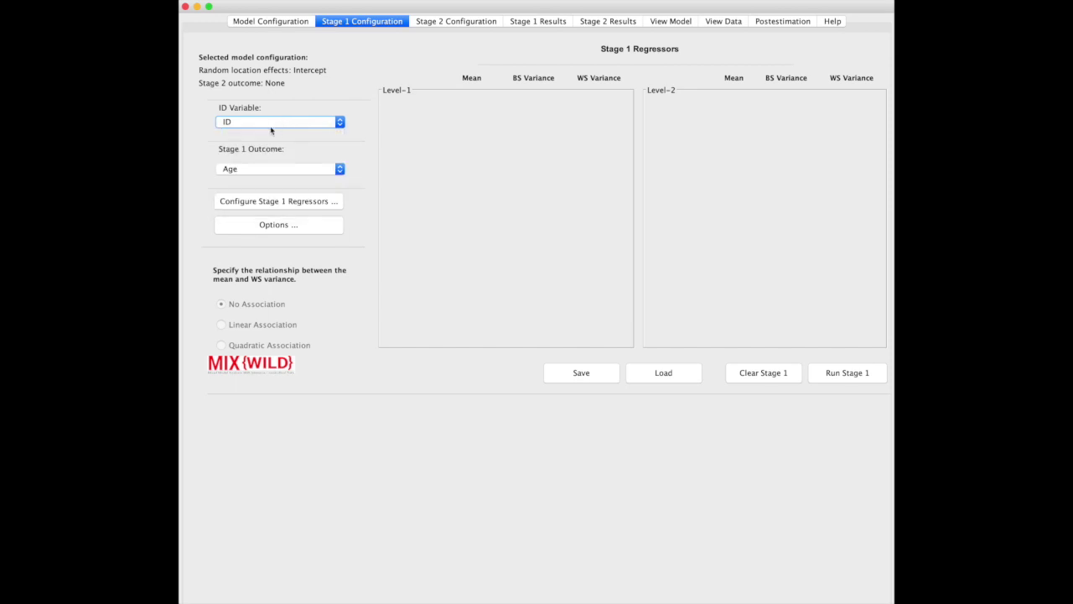
Step: Choose NEG_AFFECT as the Stage 1 outcome
left_click(267, 169)
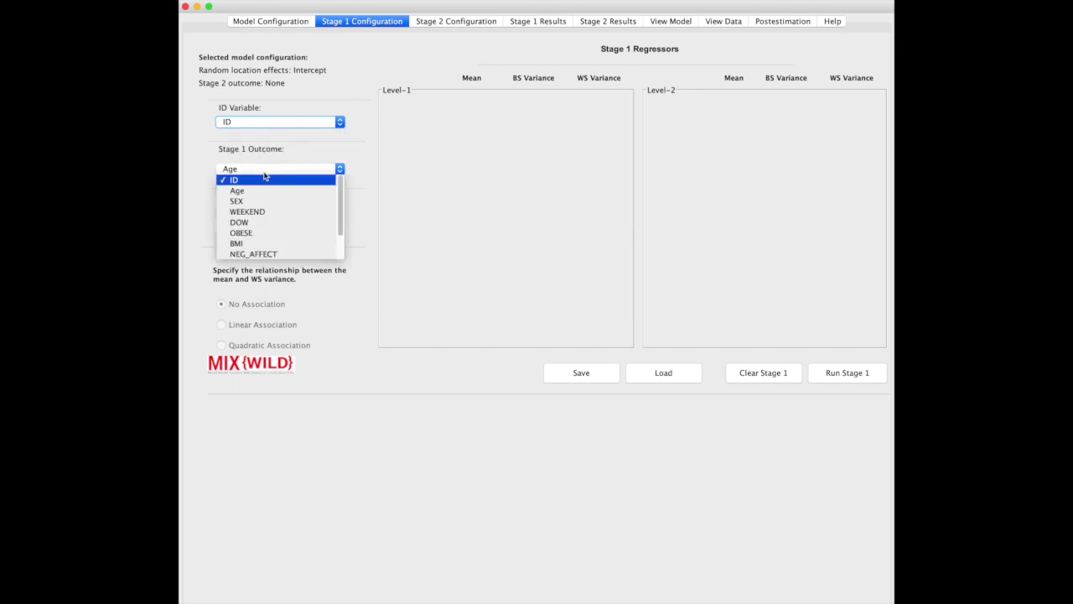
left_click(303, 165)
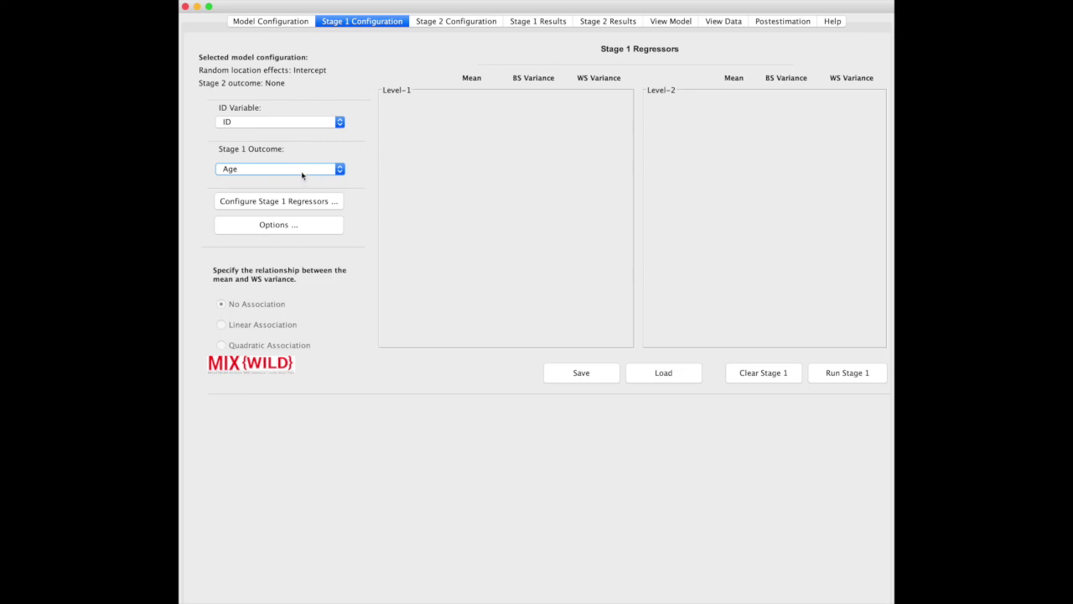
left_click(303, 172)
scroll(295, 201, "down", 2)
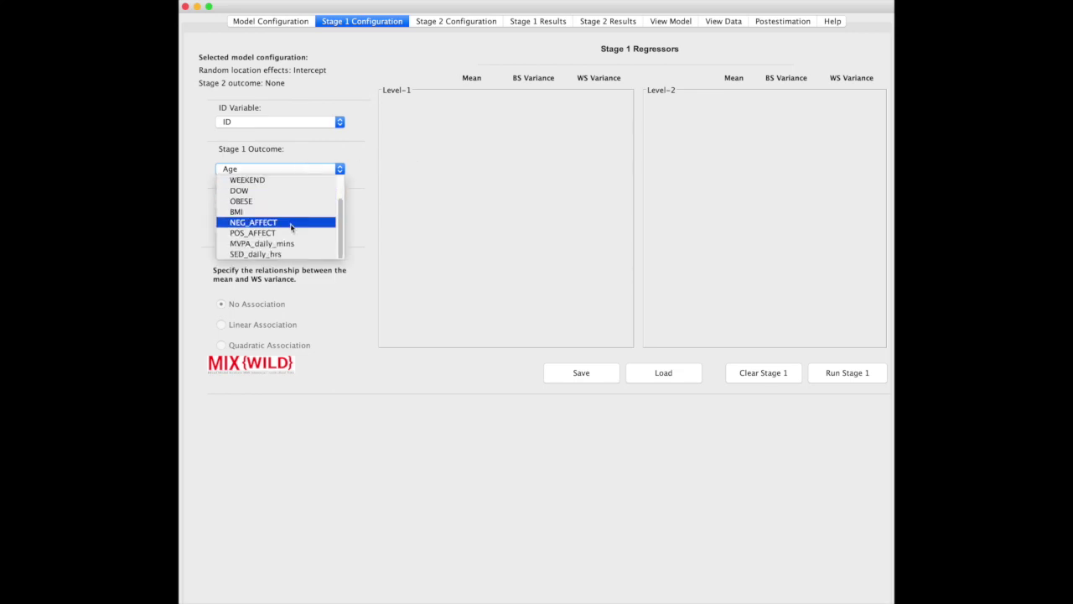
left_click(291, 222)
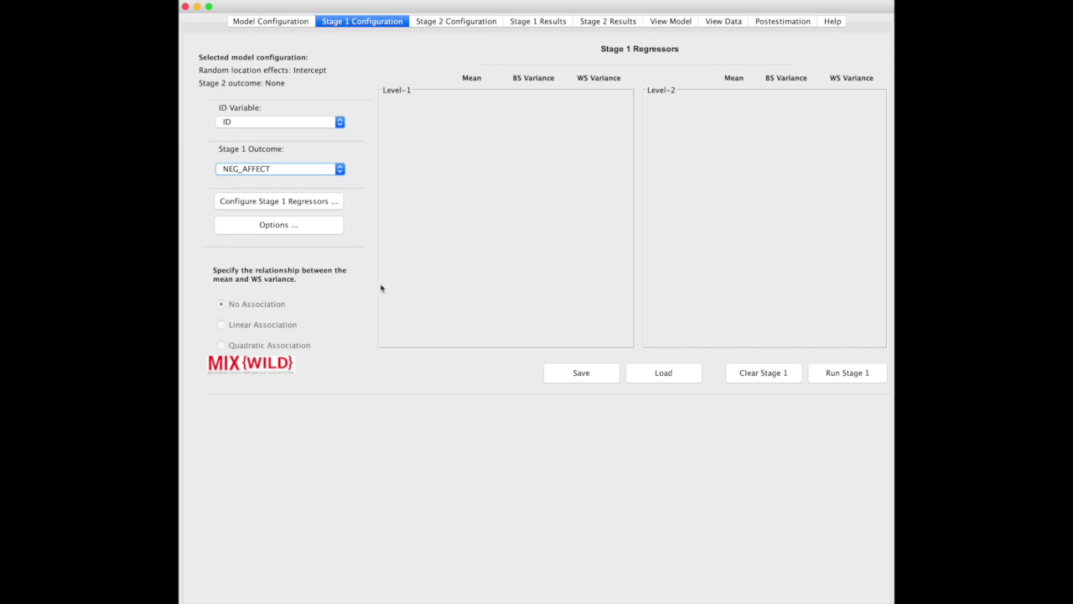
left_click(265, 206)
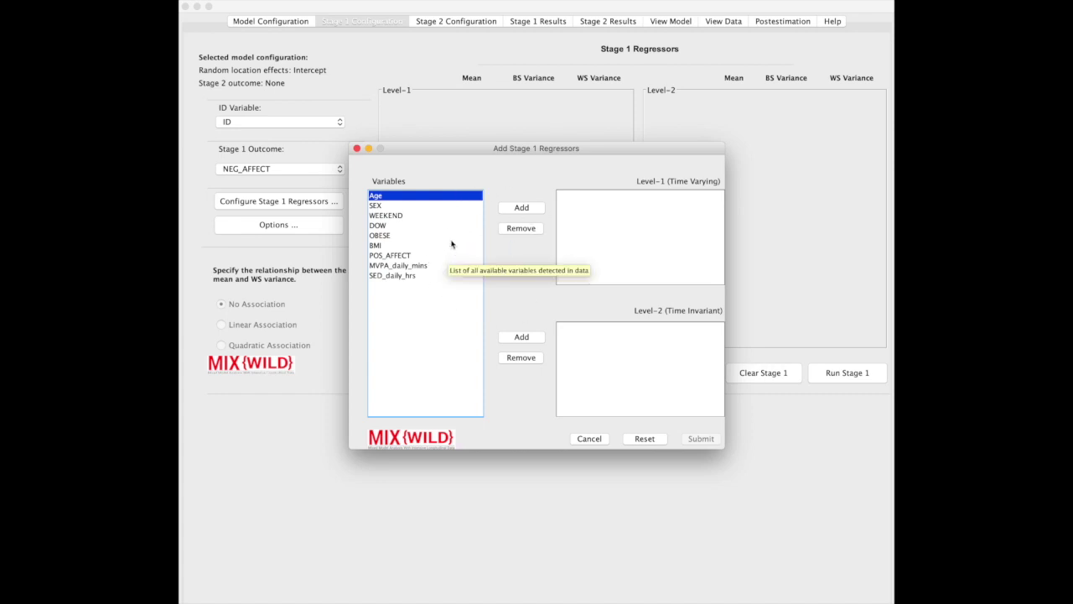
Step: Add Age and SEX as Level-2 regressors and POS_AFFECT as a Level-1 regressor, then confirm
left_click(406, 207)
left_click(404, 197)
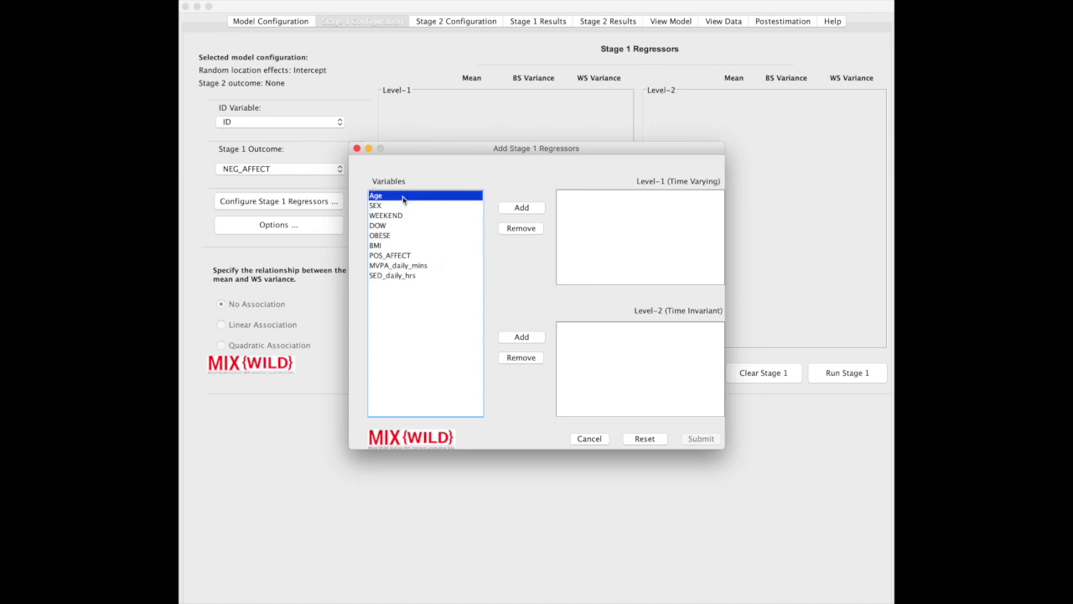
left_click(518, 338)
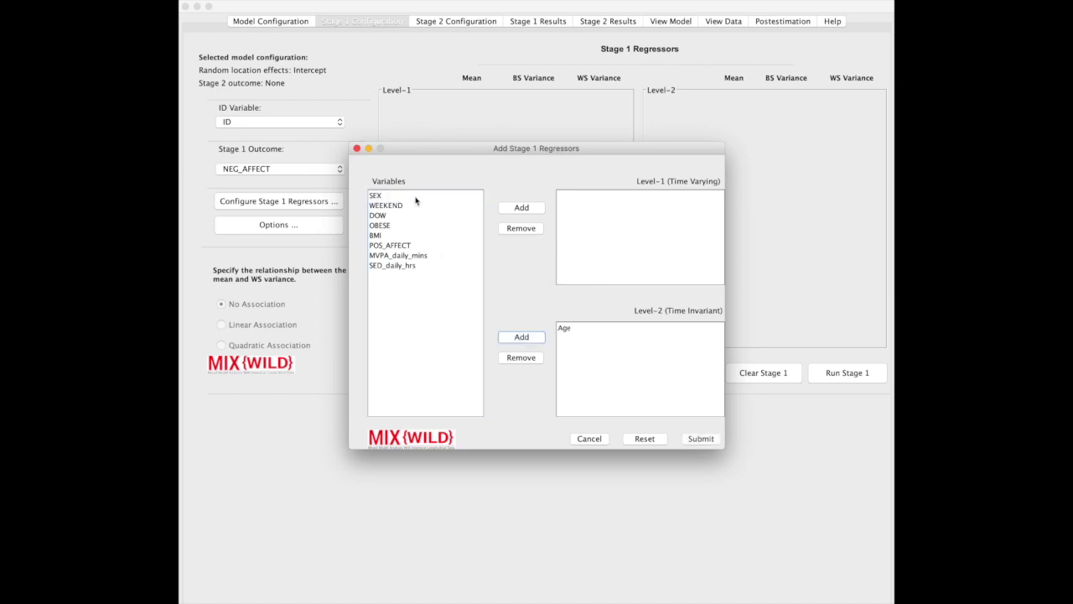
left_click(417, 198)
left_click(532, 335)
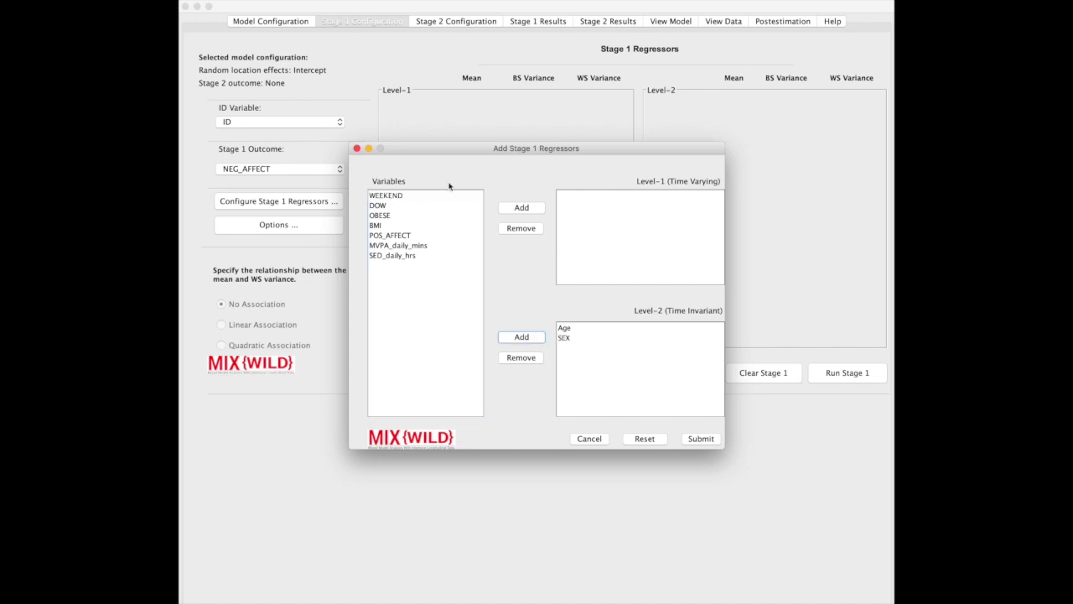
left_click(427, 236)
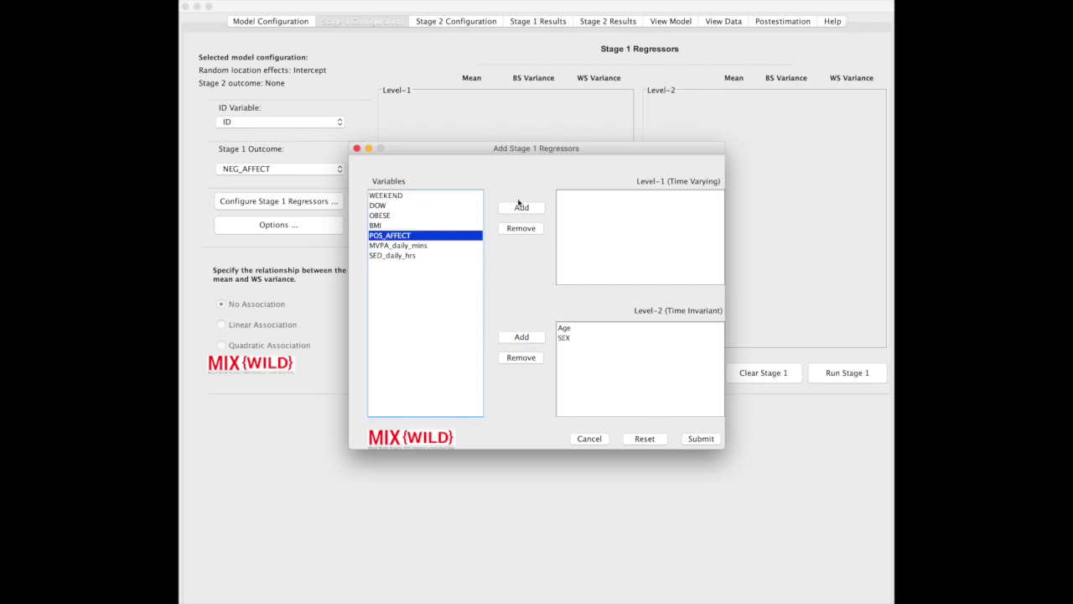
left_click(522, 209)
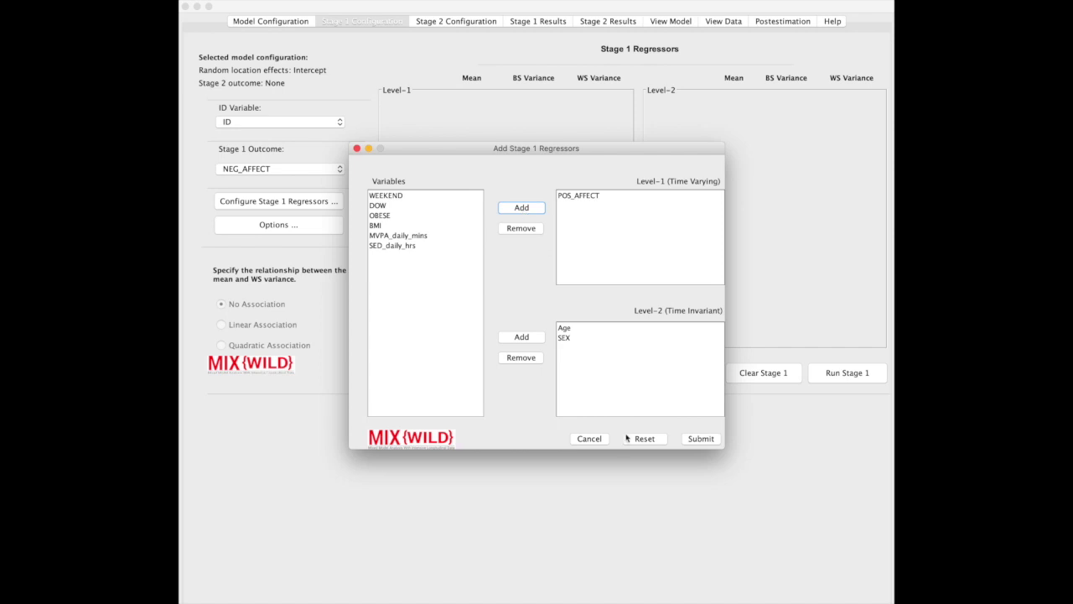
left_click(699, 438)
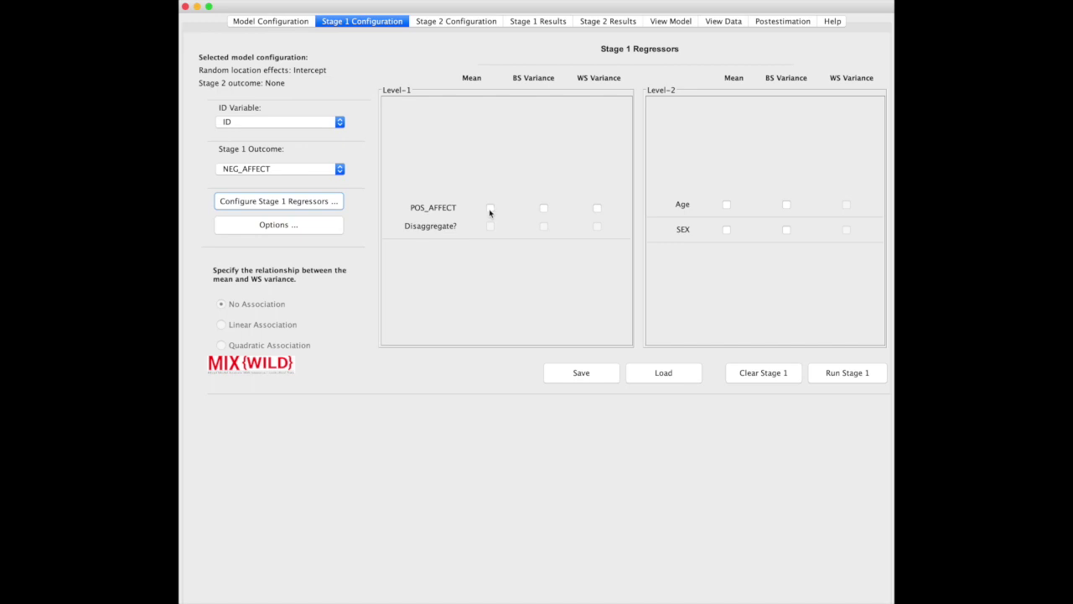
Step: Put POS_AFFECT in the mean model and disaggregate it into between and within effects
left_click(490, 209)
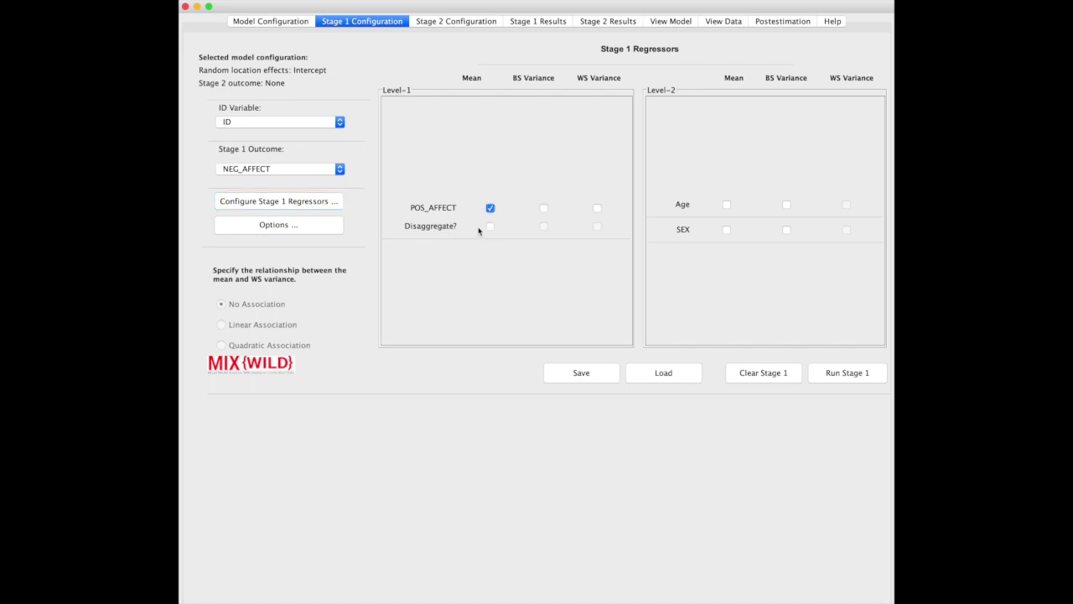
left_click(491, 227)
Step: Tick the Mean checkboxes for Age and SEX in the Level-2 panel
left_click(726, 205)
left_click(726, 230)
left_click(333, 227)
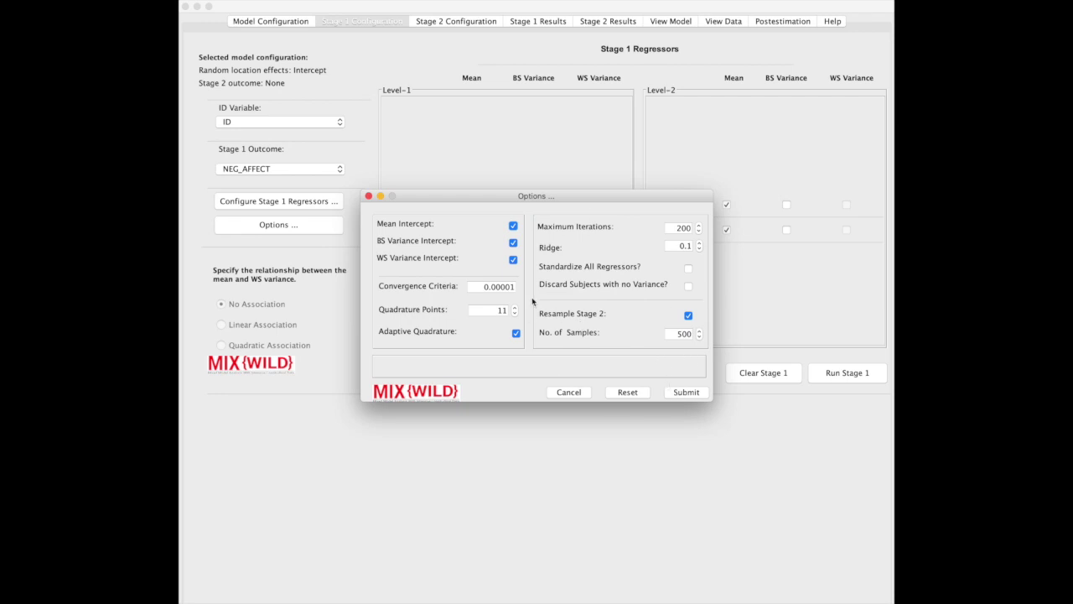
left_click(691, 392)
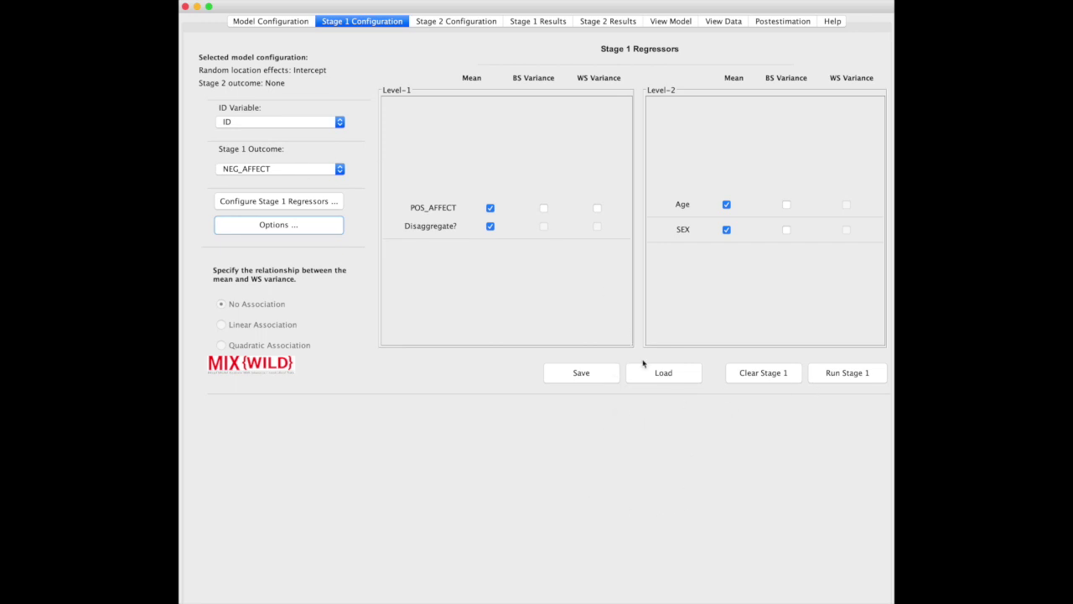
Step: Save the model configuration under the name examplemodel.ser
left_click(593, 374)
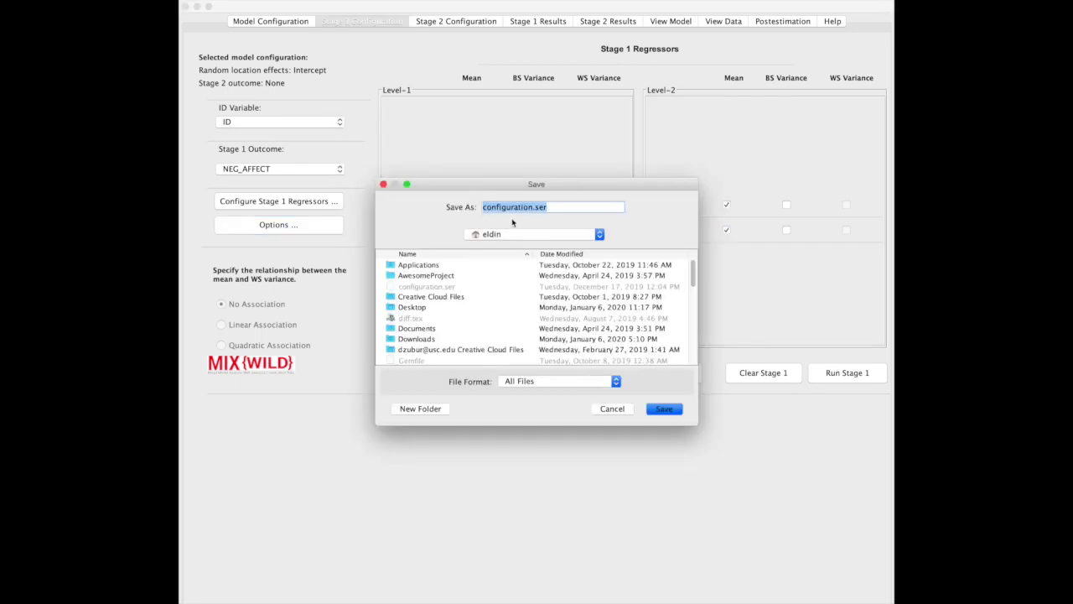
type("examplemodel")
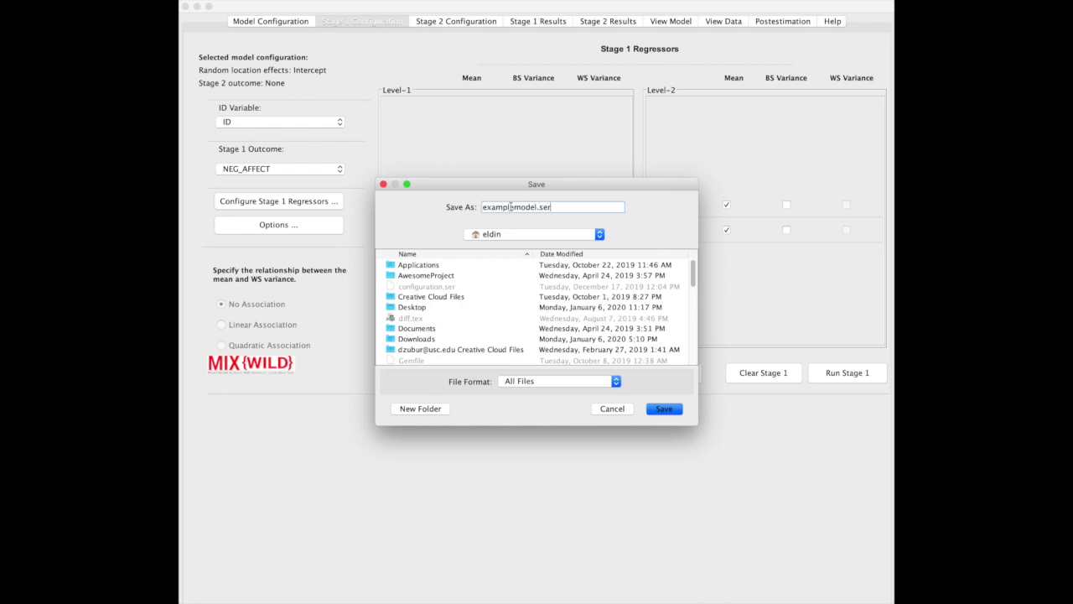
left_click(670, 410)
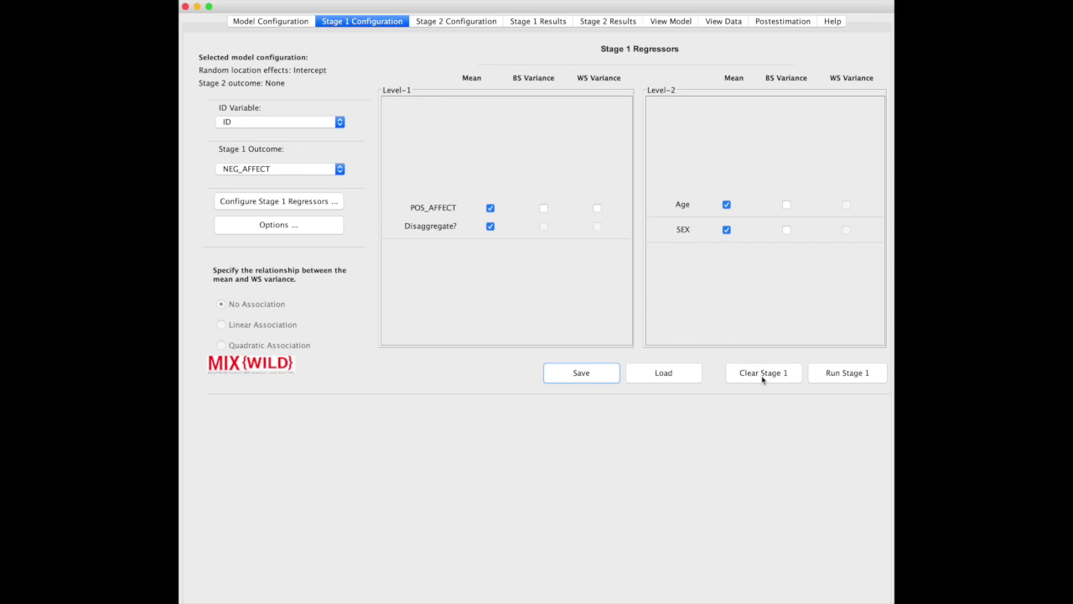
left_click(836, 376)
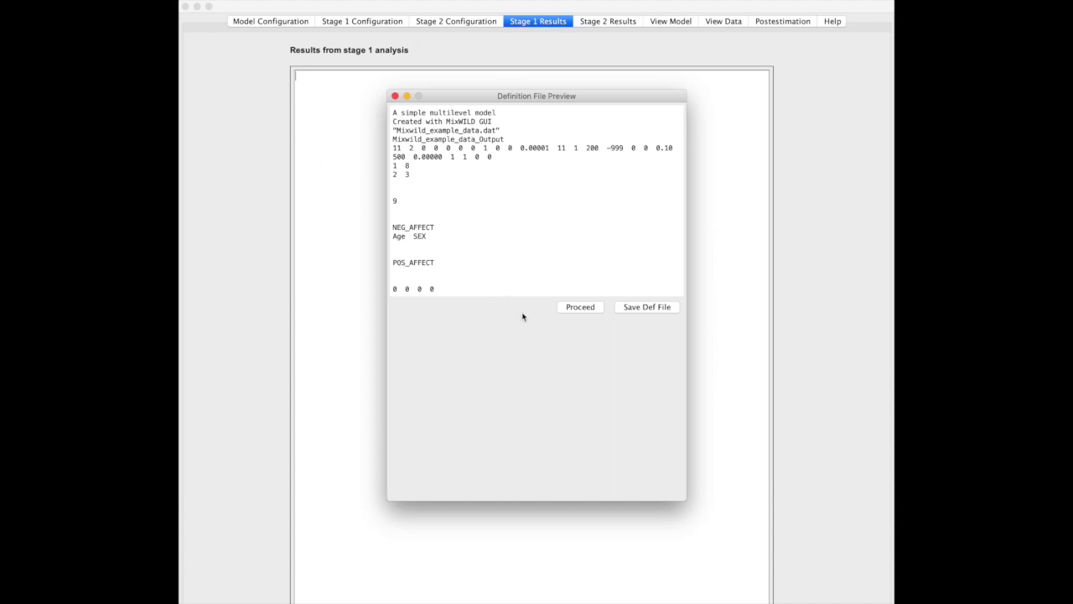
Step: Proceed with the Stage 1 analysis after reviewing the Definition File Preview
left_click(580, 309)
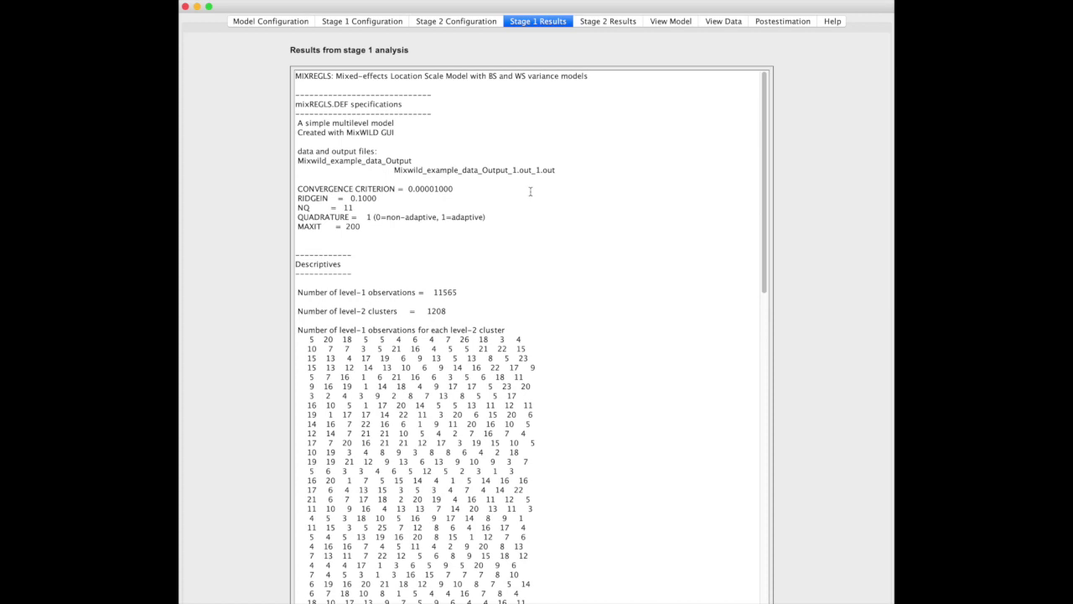
Step: Scroll through the Stage 1 output, highlighting the 1208 clusters and NEG_AFFECT mean 28.8840
scroll(530, 191, "down", 1)
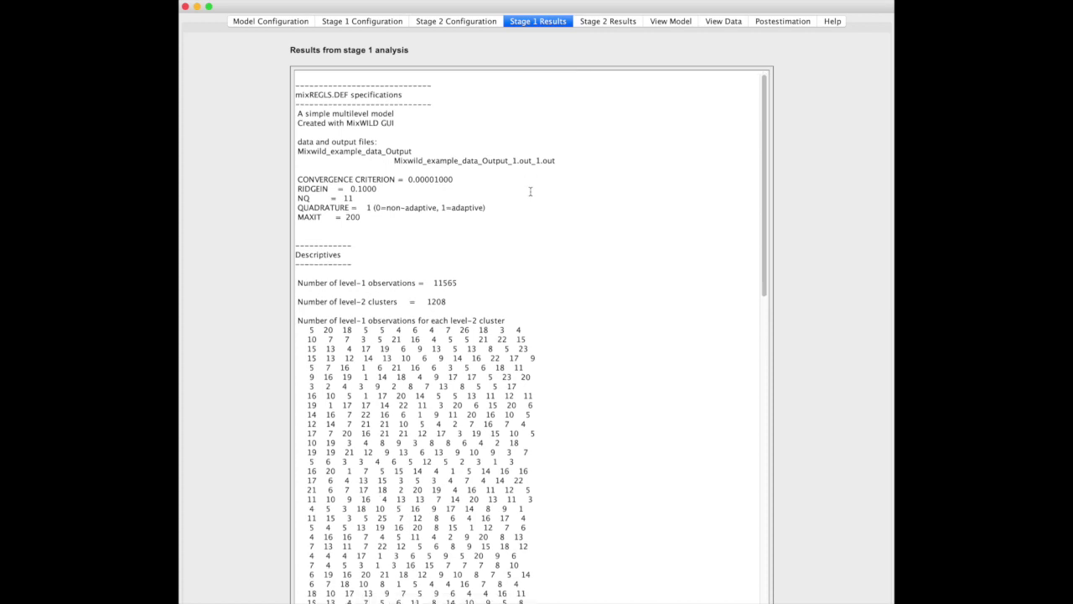
scroll(530, 191, "up", 1)
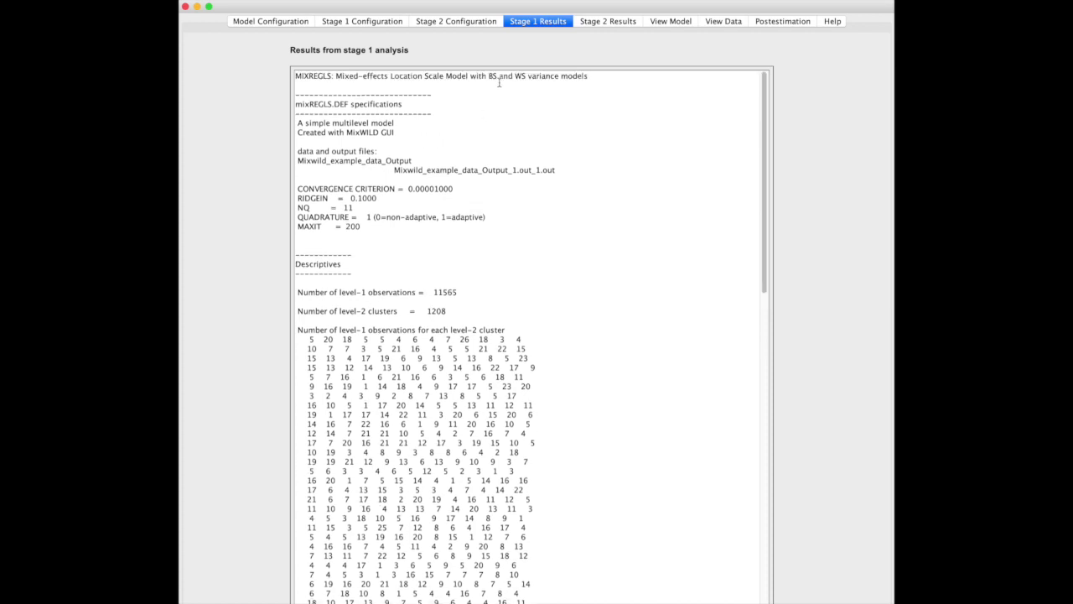
scroll(453, 111, "down", 10)
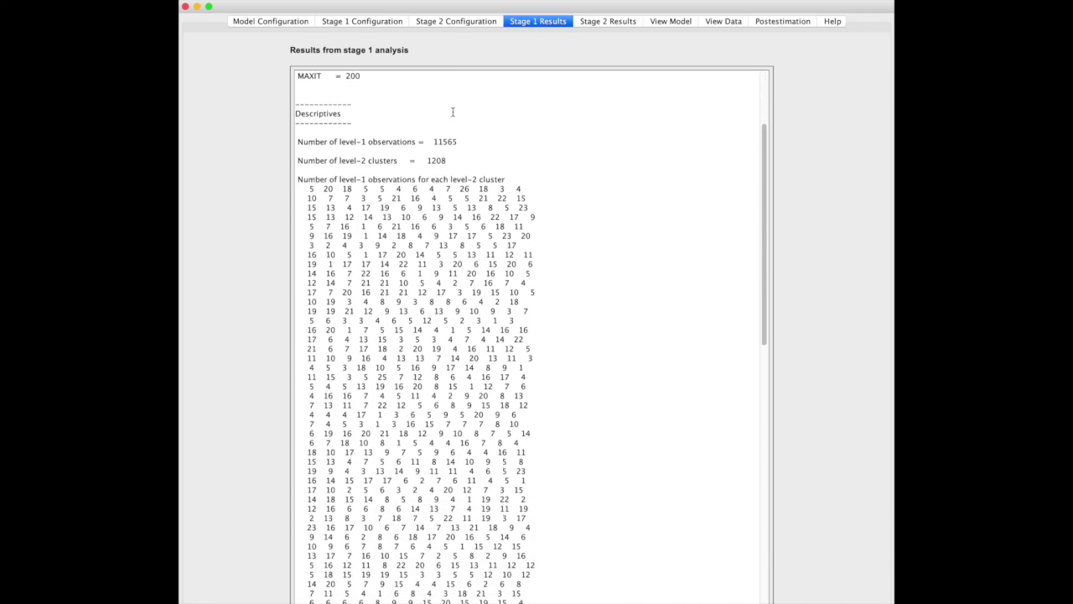
double_click(437, 160)
scroll(439, 161, "down", 20)
scroll(440, 161, "down", 20)
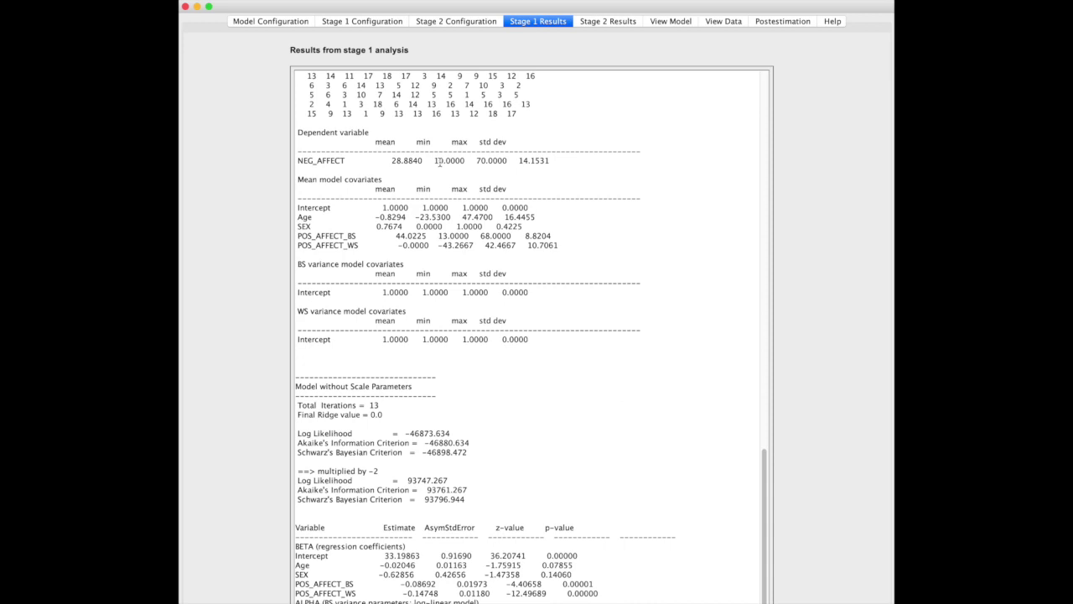
scroll(411, 166, "up", 3)
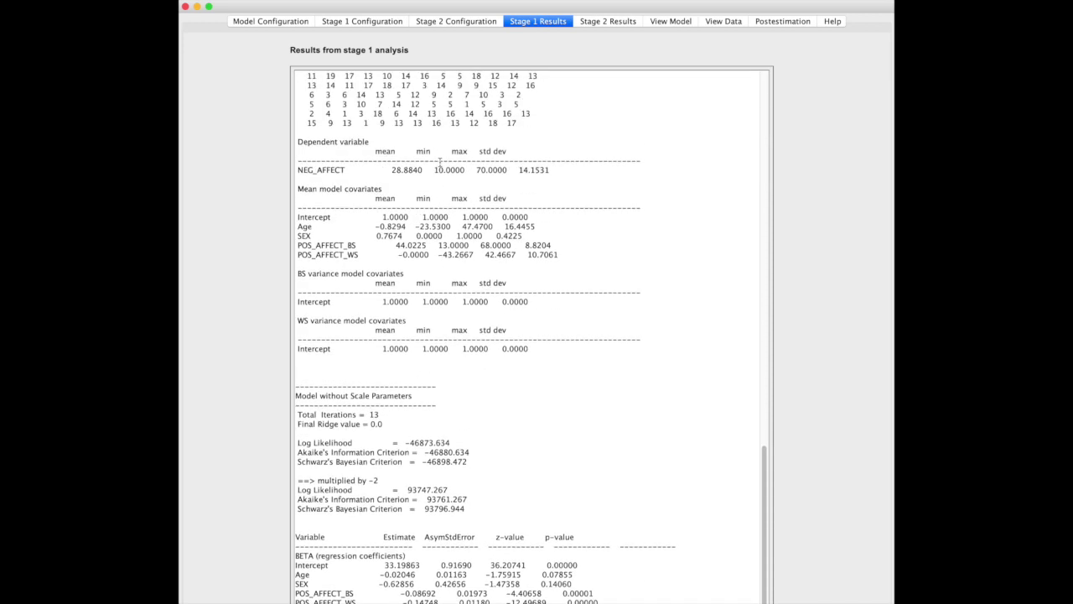
double_click(407, 171)
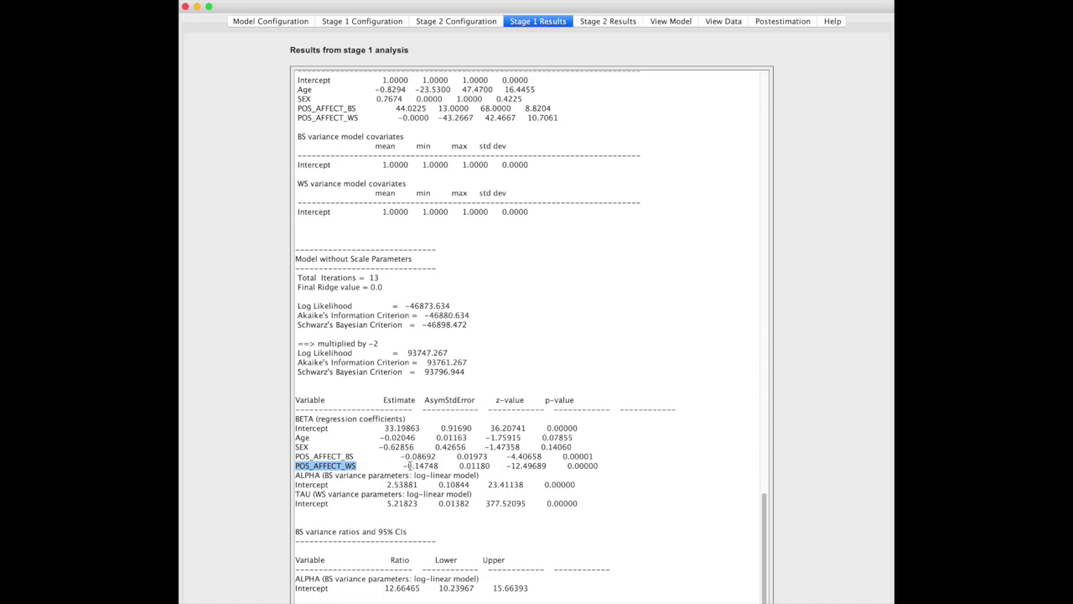
left_click(405, 464)
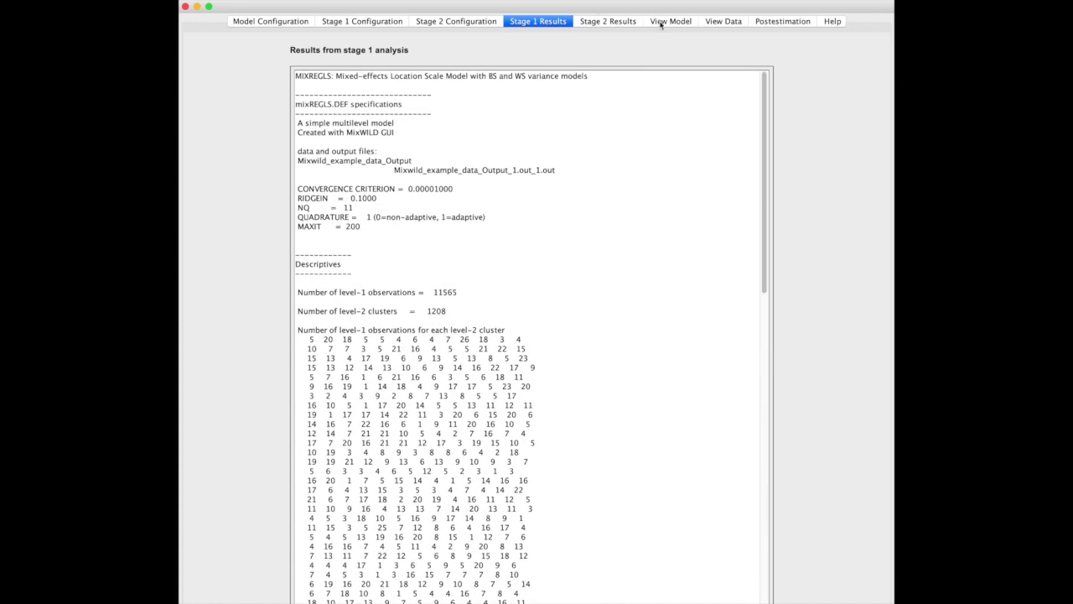
Step: Look over the imported example data table, then the Help page's Supplement Resources
left_click(708, 25)
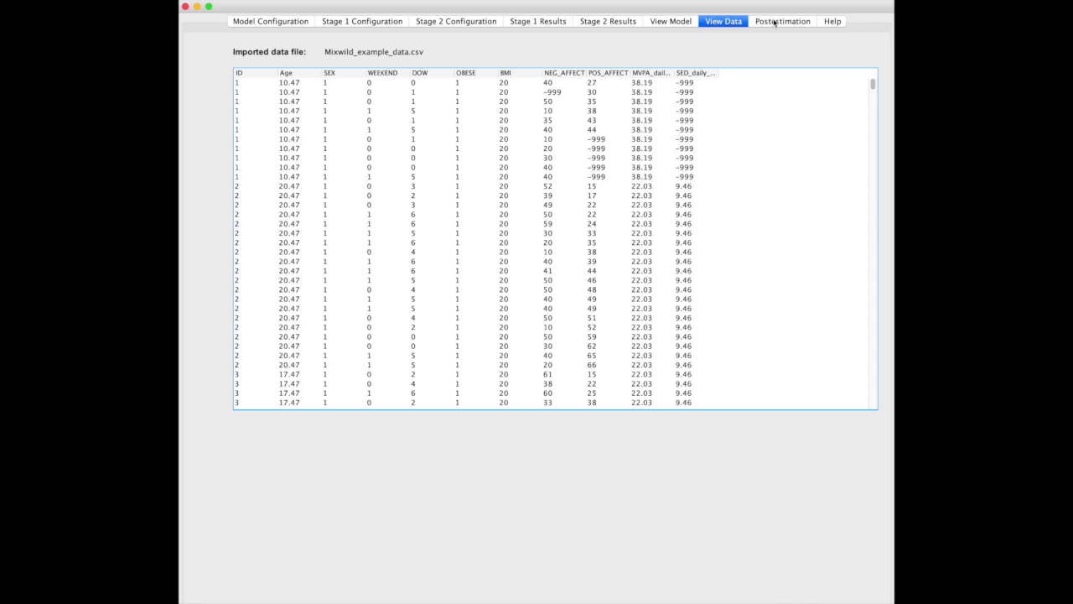
left_click(834, 21)
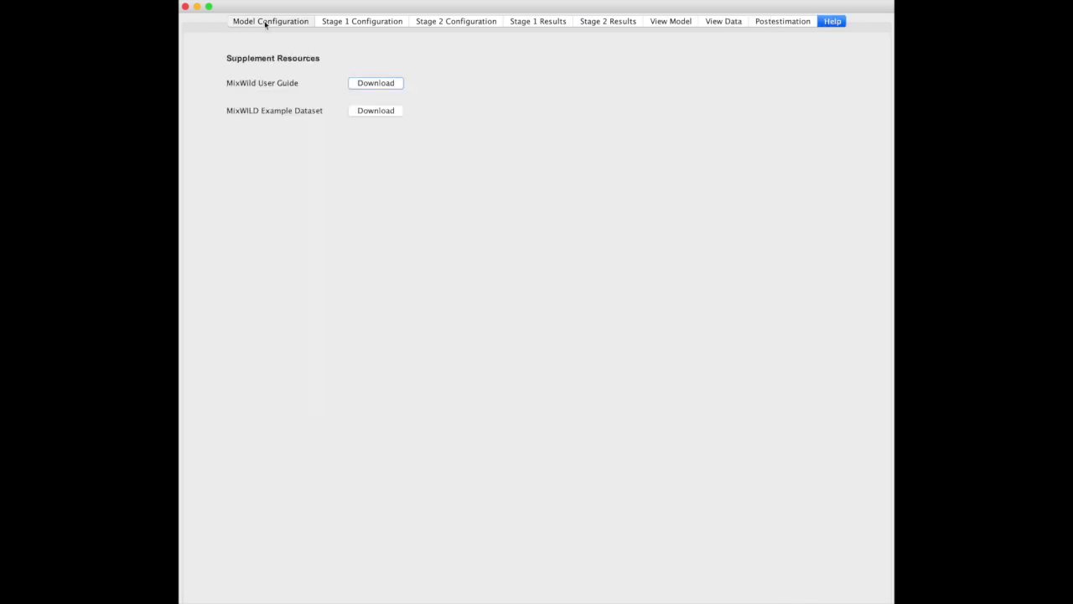